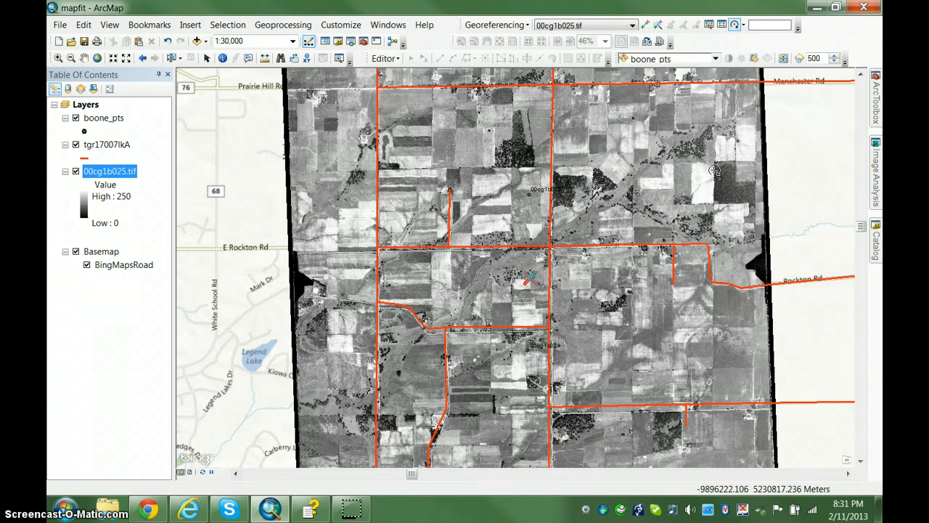
Add a georeferencing control point linking the photo's Free Church Rd and Krupke Rd intersection to the matching tgr17007lkA road endpoint
click(727, 159)
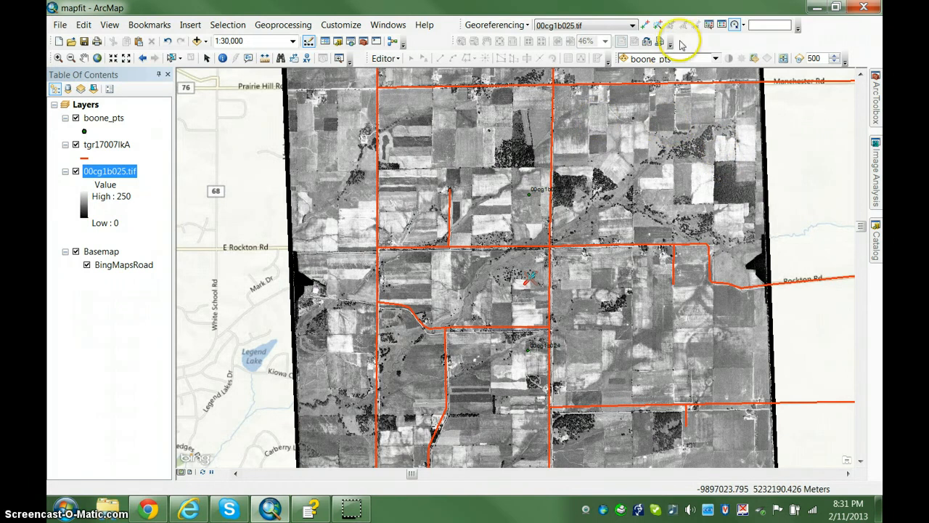
click(643, 27)
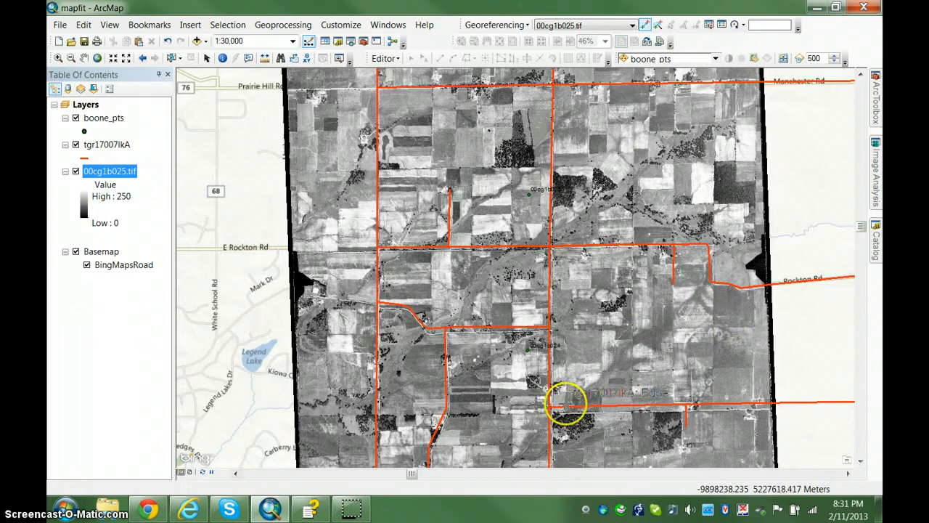
scroll(553, 417, down, 1)
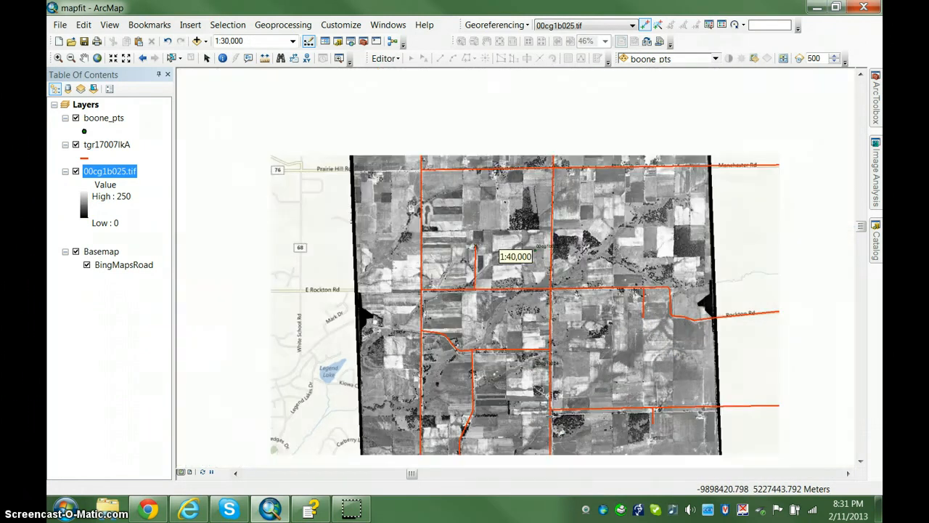
scroll(553, 418, up, 2)
scroll(553, 415, up, 6)
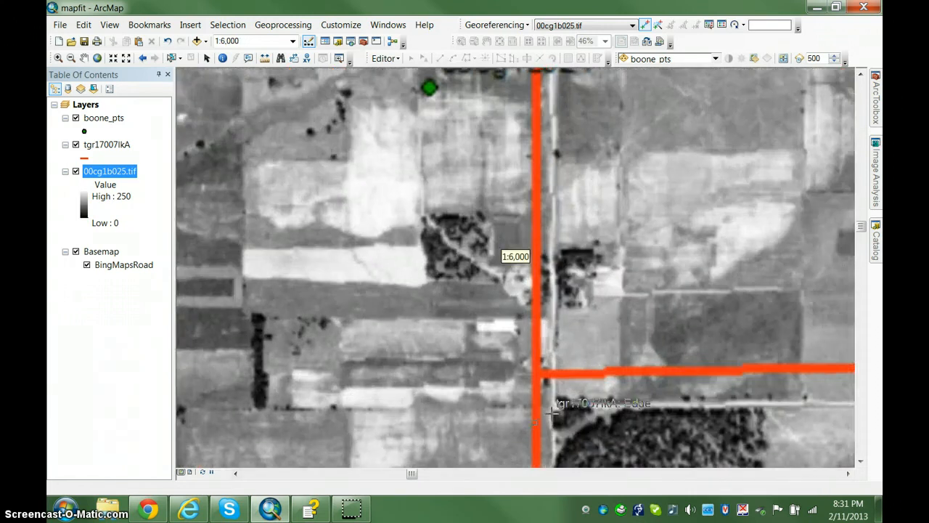
click(553, 417)
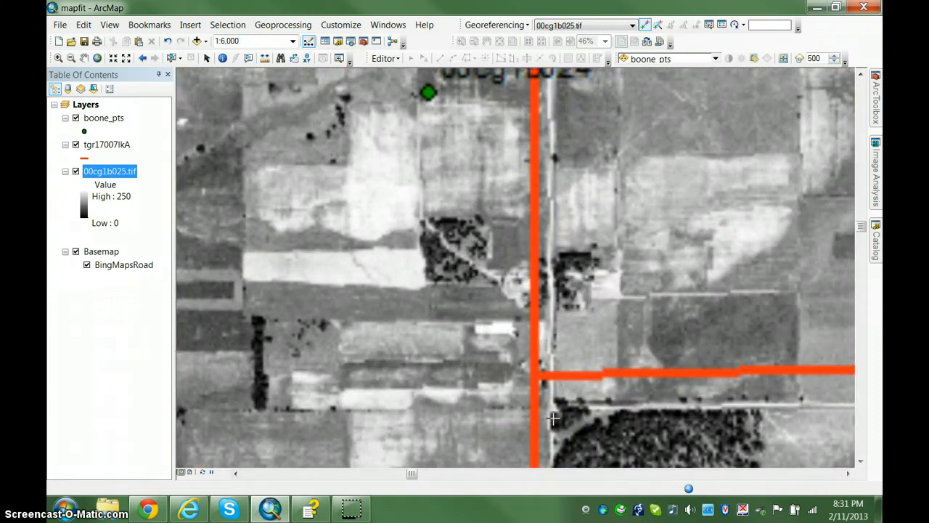
scroll(553, 417, up, 1)
click(552, 376)
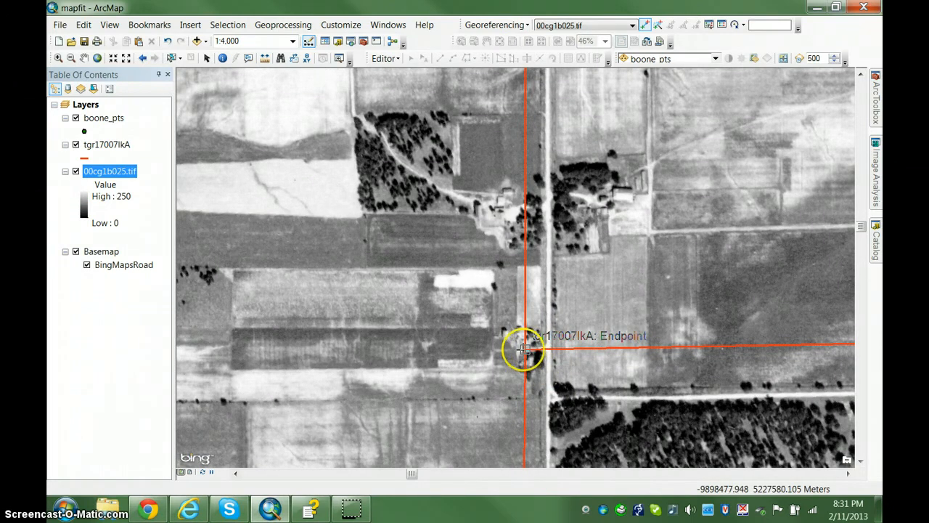
click(551, 398)
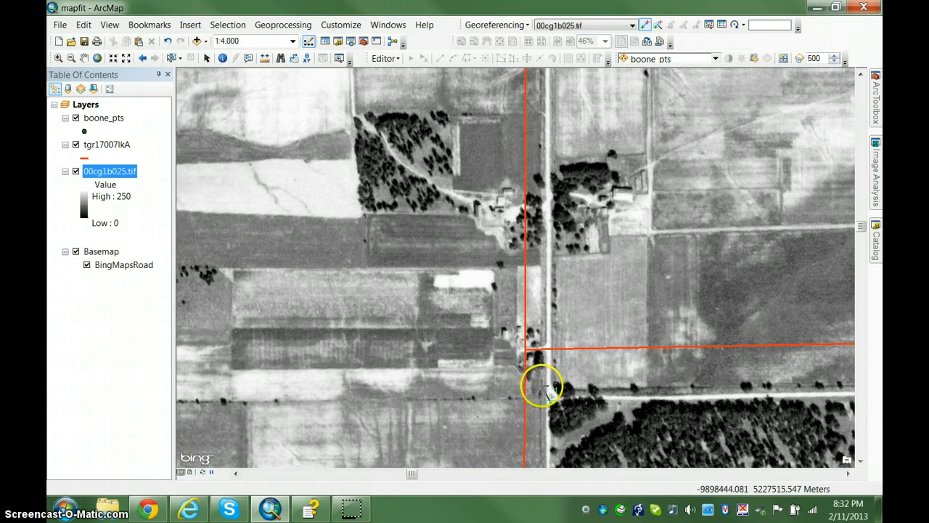
click(525, 350)
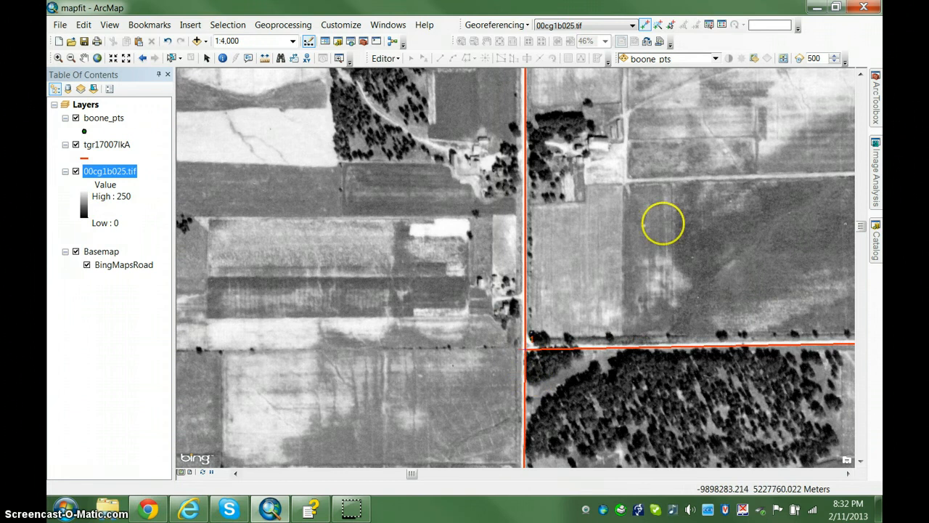
Add a second control point from the photo's Free Church Rd and Rockton Rd crossing to the matching tgr17007lkA endpoint
scroll(588, 139, down, 3)
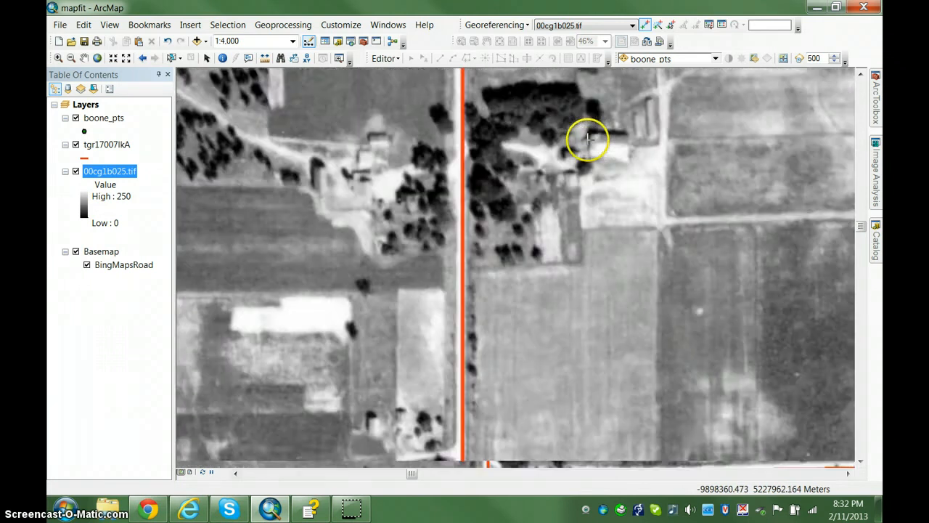
scroll(589, 139, up, 4)
scroll(589, 138, up, 4)
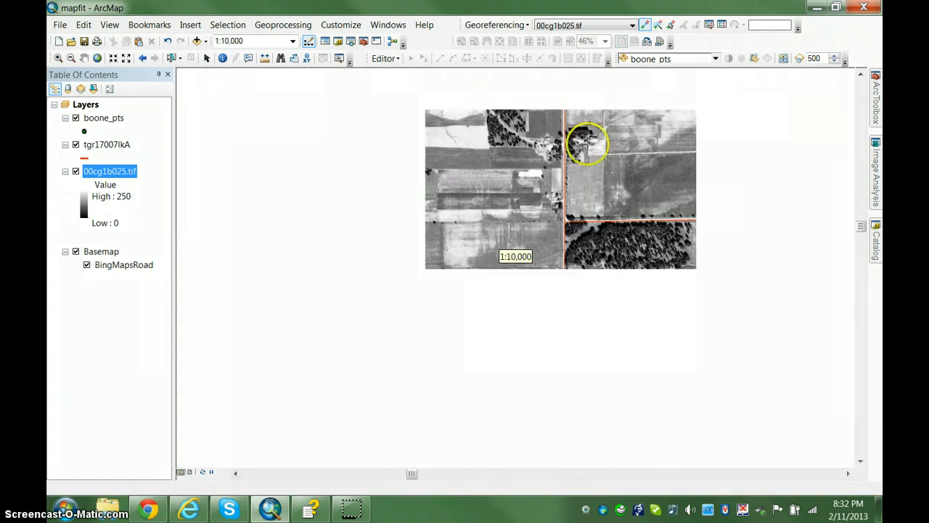
scroll(589, 142, down, 3)
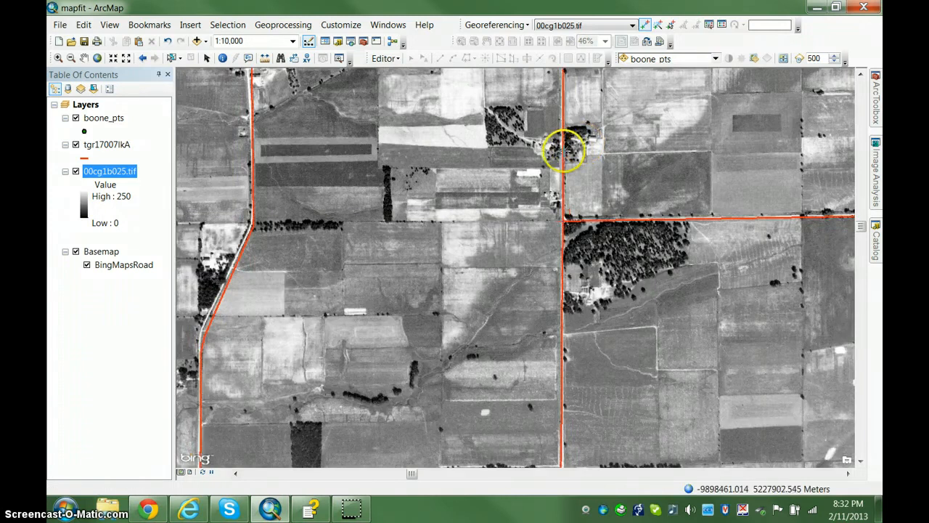
scroll(417, 182, up, 3)
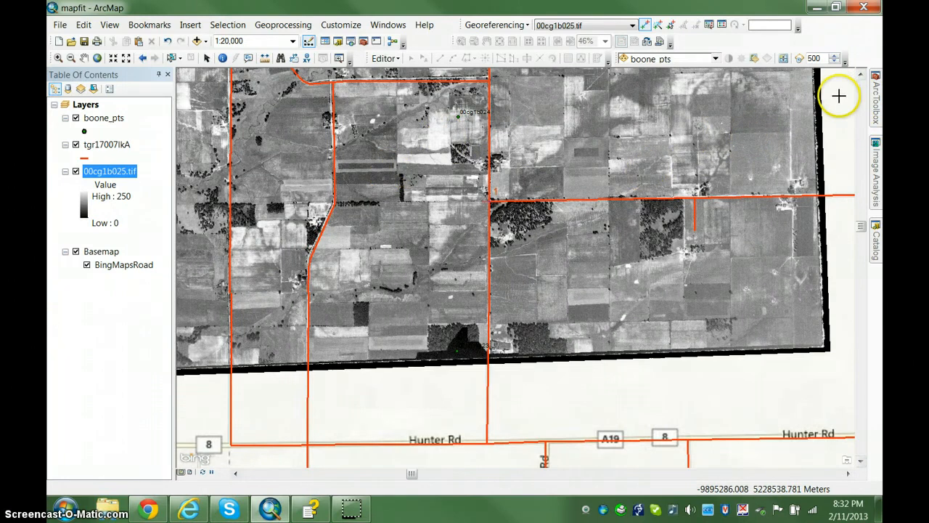
click(860, 75)
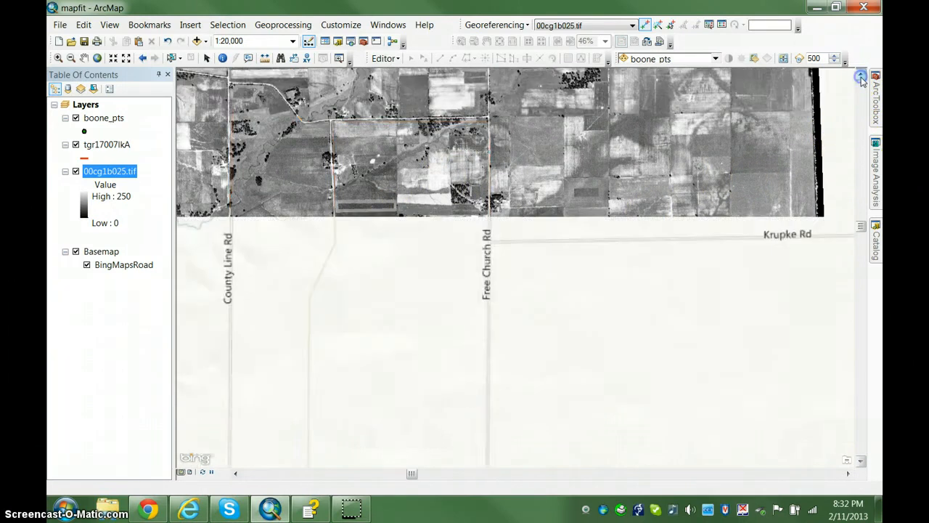
click(861, 76)
click(861, 75)
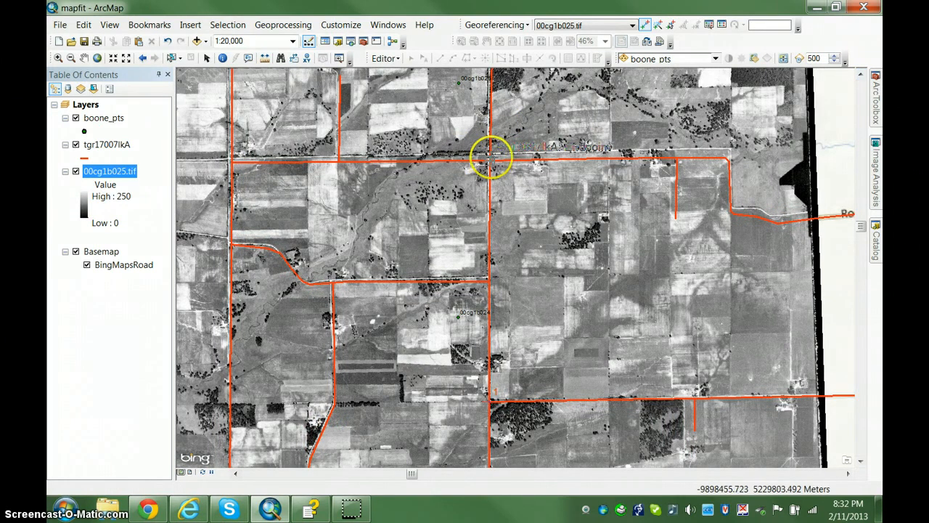
scroll(488, 154, down, 3)
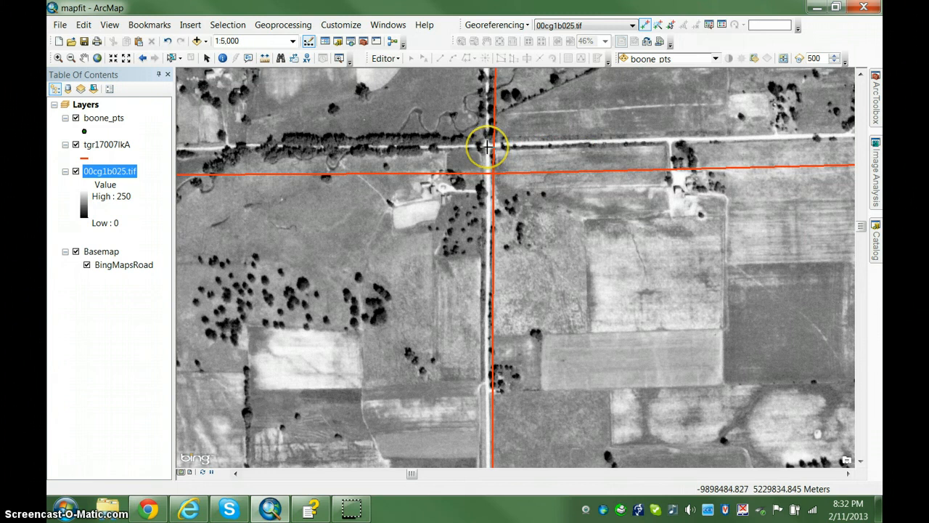
click(487, 147)
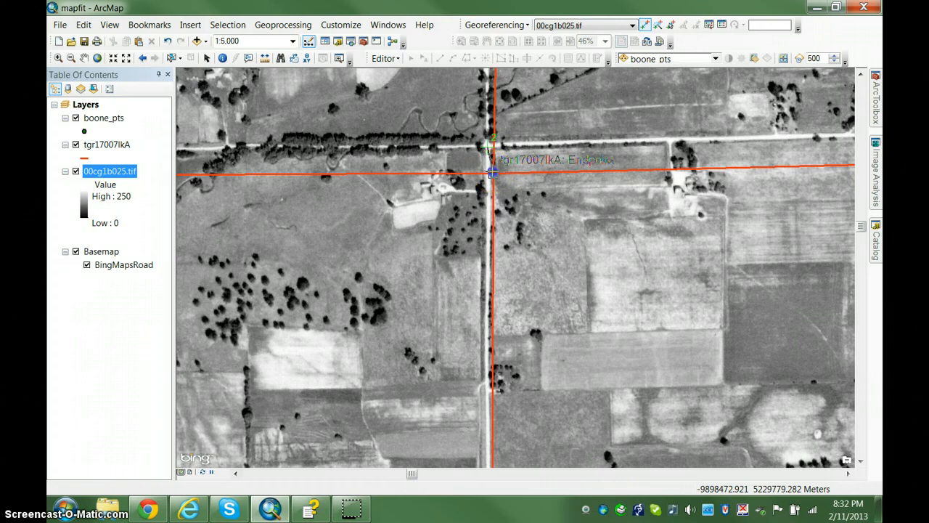
click(493, 172)
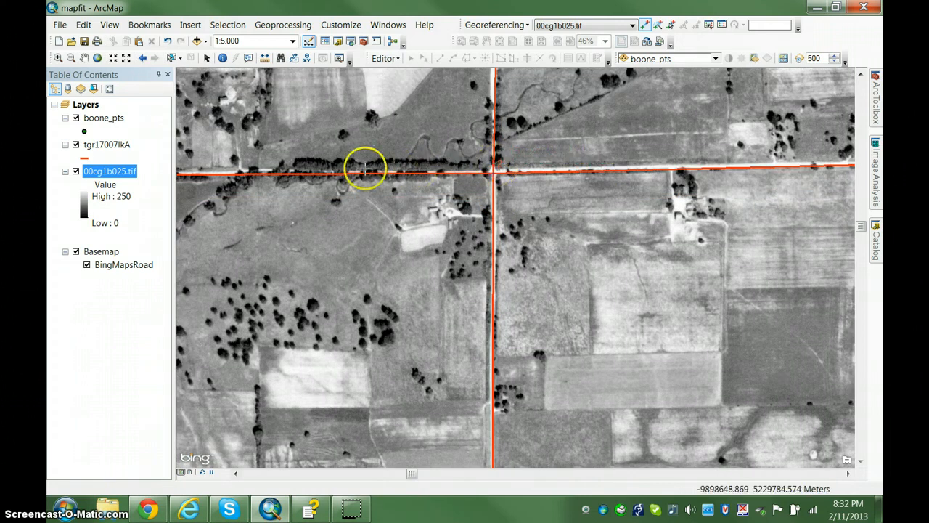
Link the photo's County Line Rd and Rockton Rd intersection to the corresponding tgr17007lkA endpoint as a third control point
scroll(396, 152, down, 5)
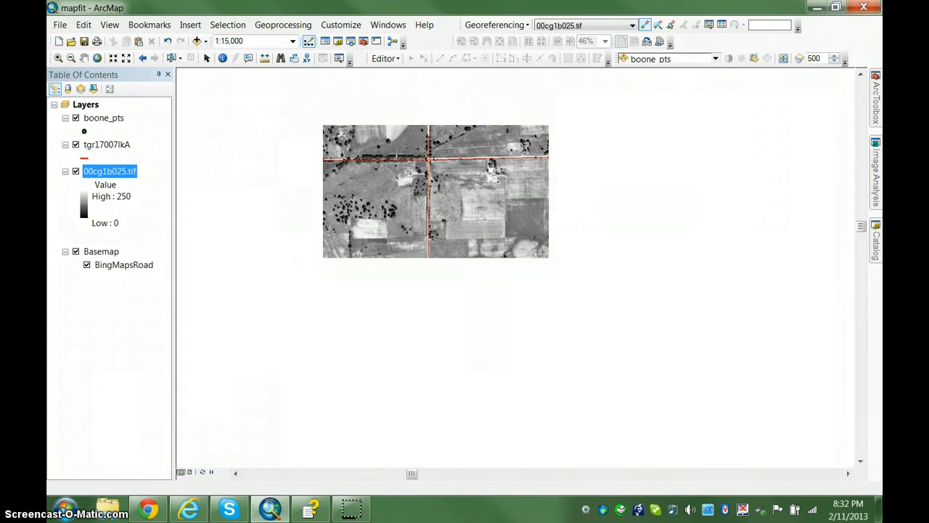
scroll(363, 189, down, 2)
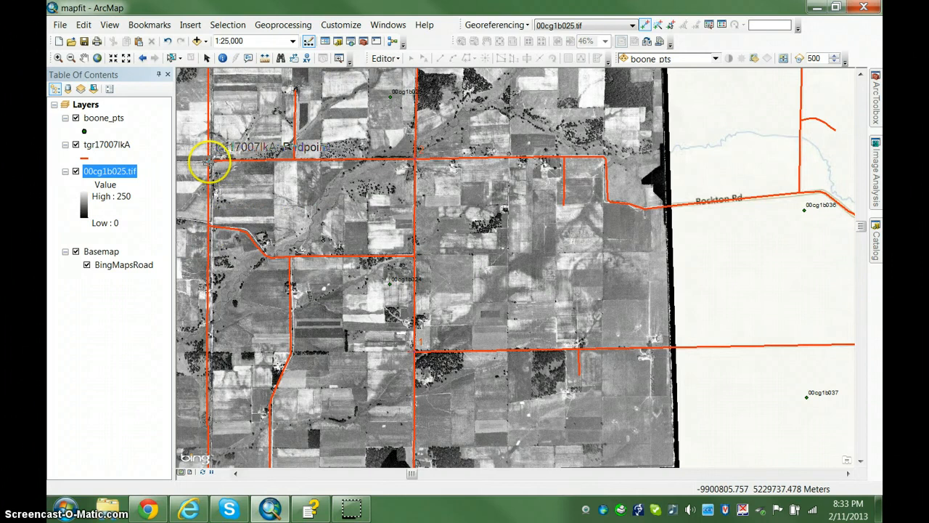
scroll(497, 248, up, 4)
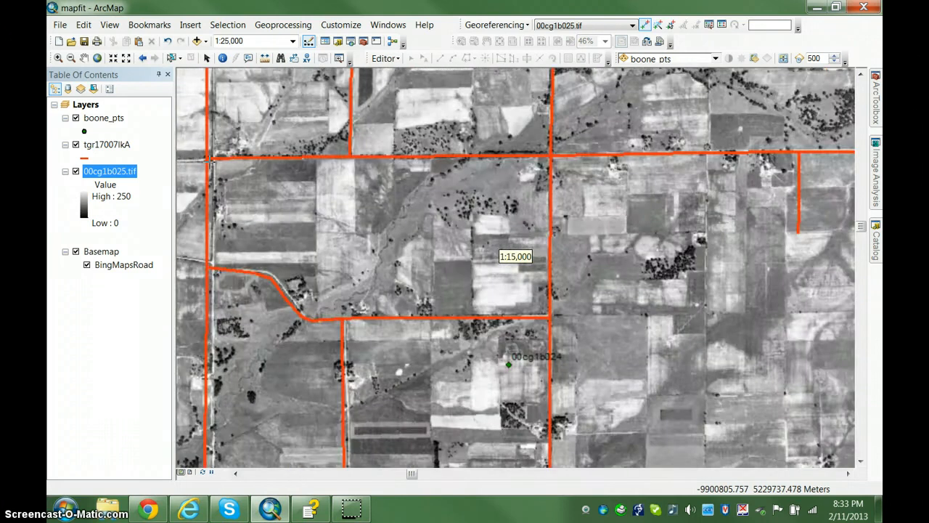
scroll(212, 159, up, 2)
scroll(212, 158, up, 2)
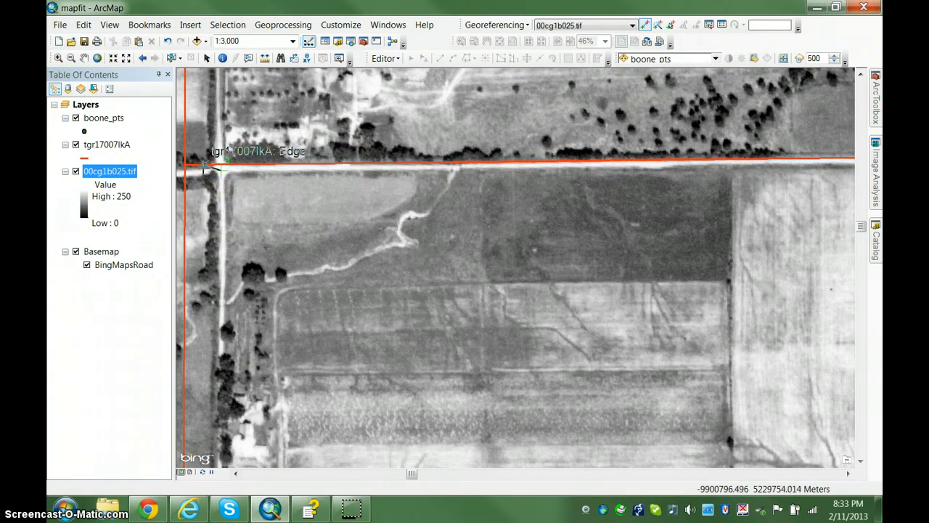
click(190, 168)
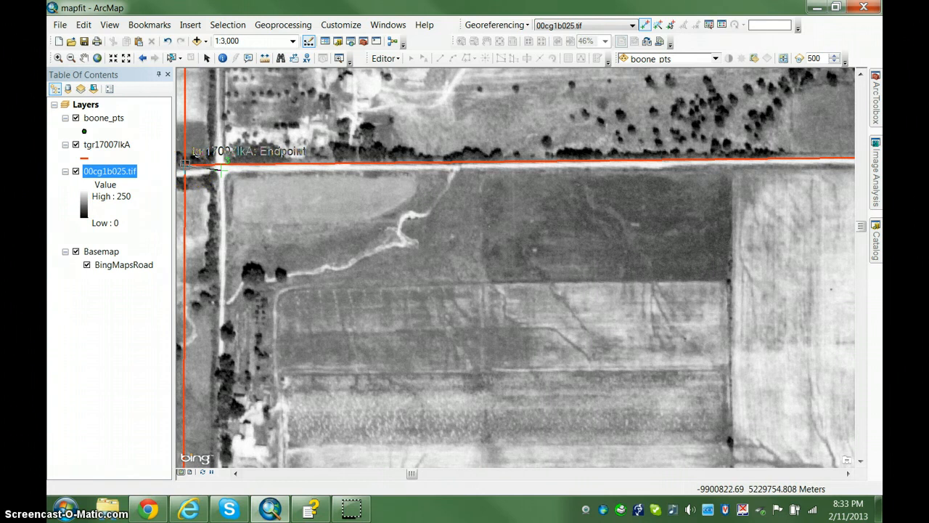
click(186, 164)
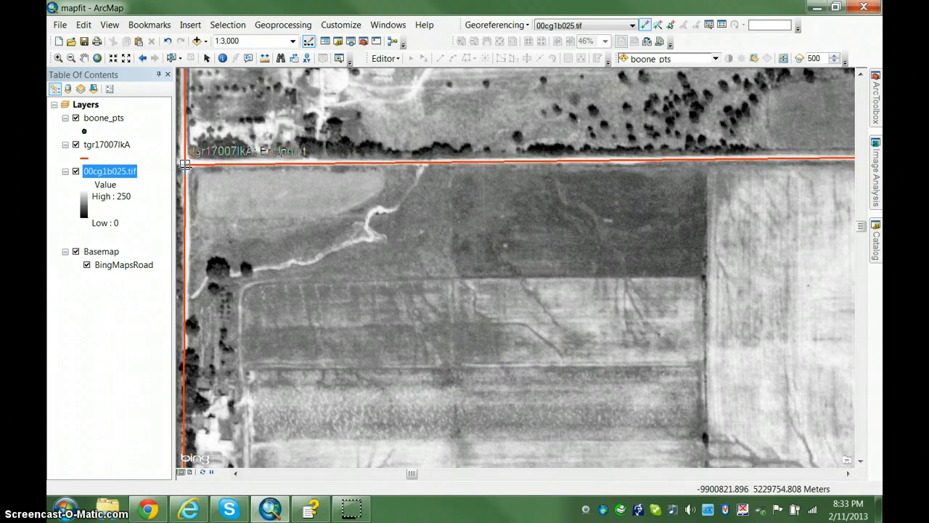
Examine how the photo's roads line up with the road layer overall, along eastern Rockton Rd and in the fields south of it
scroll(225, 174, up, 2)
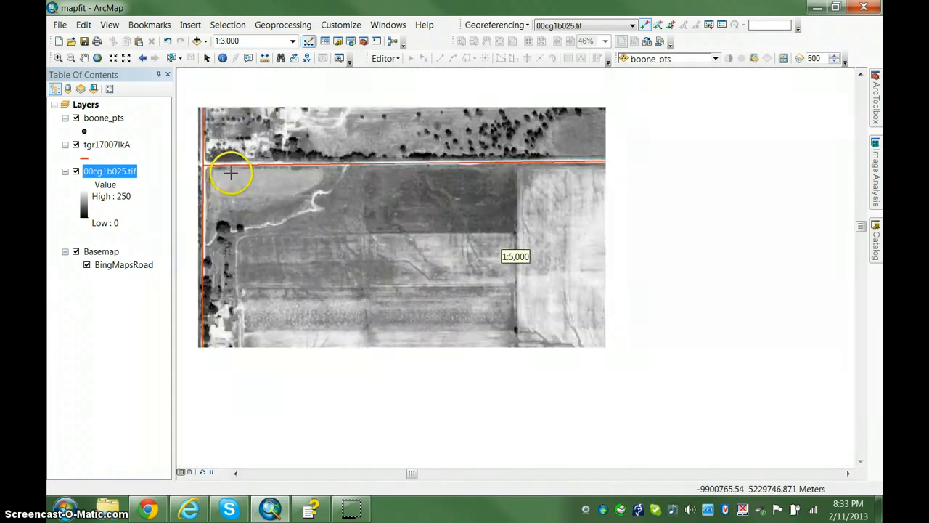
scroll(232, 173, up, 4)
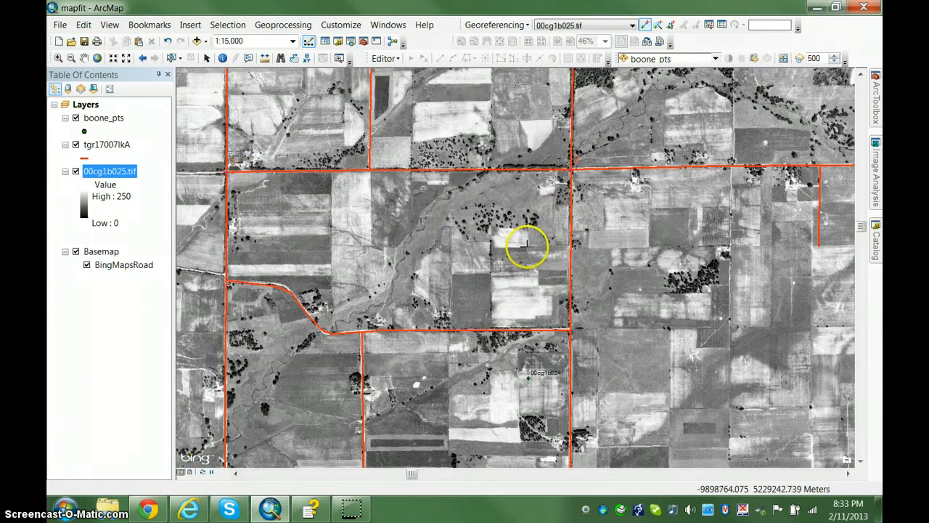
scroll(513, 332, up, 2)
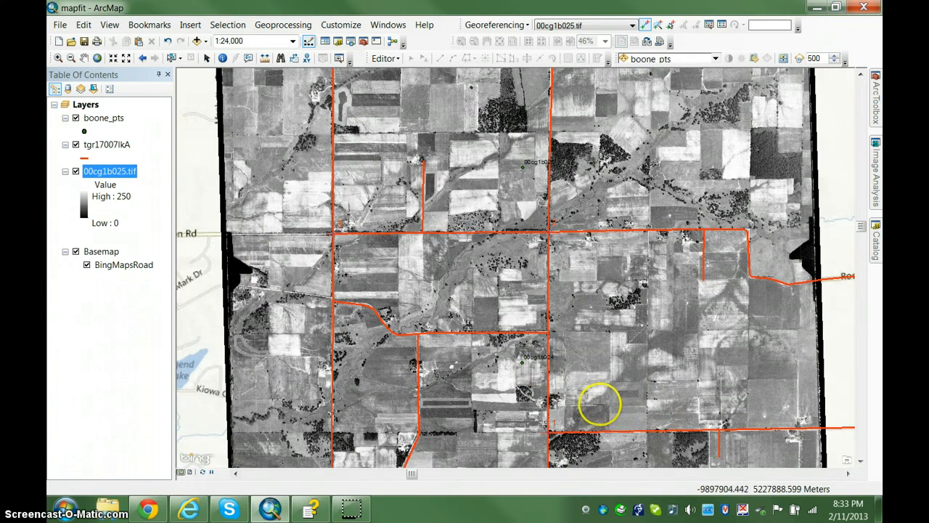
scroll(600, 404, up, 1)
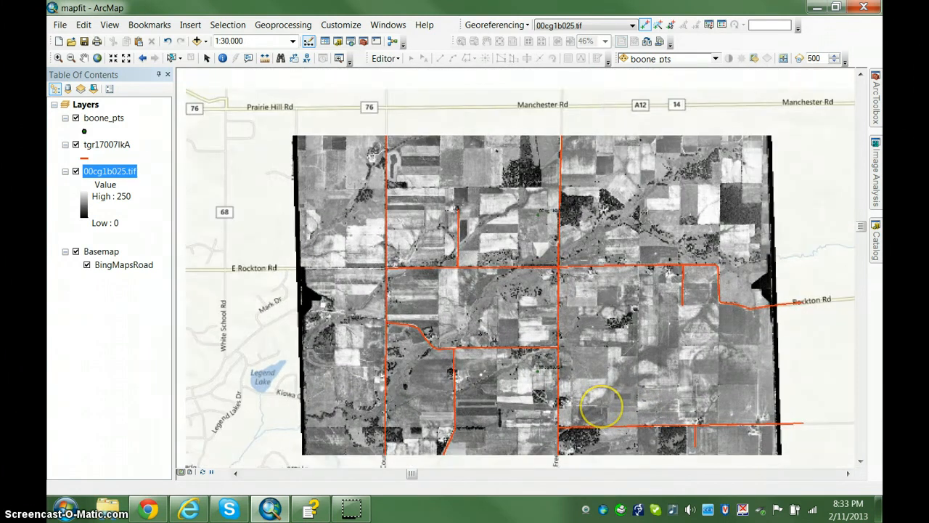
scroll(595, 405, up, 2)
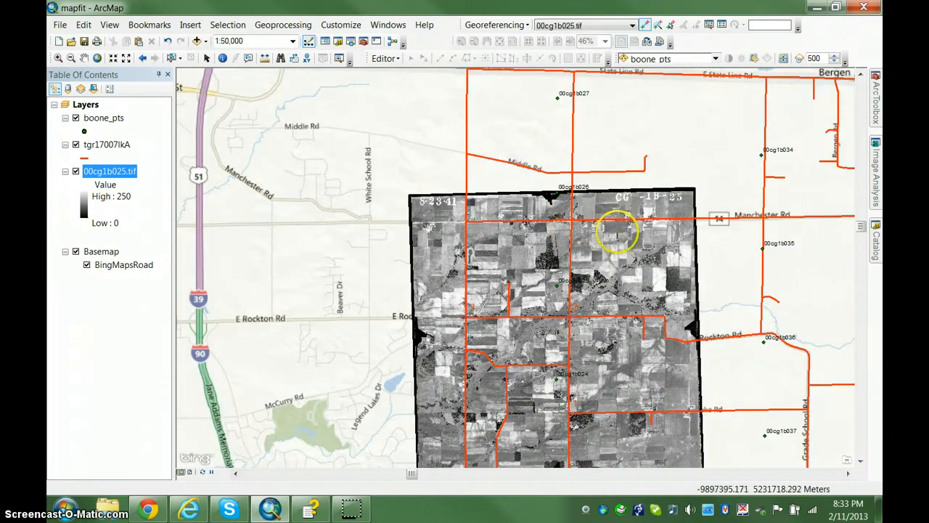
scroll(638, 328, down, 3)
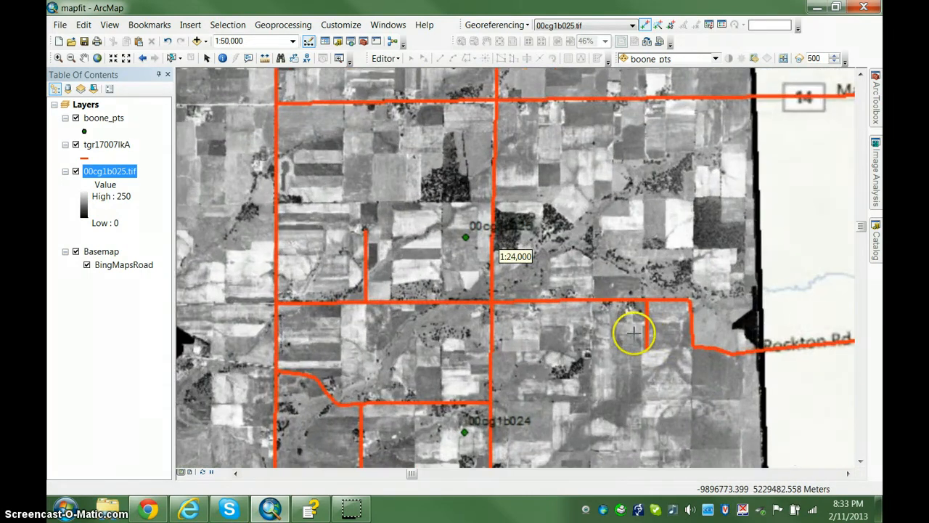
scroll(657, 336, down, 3)
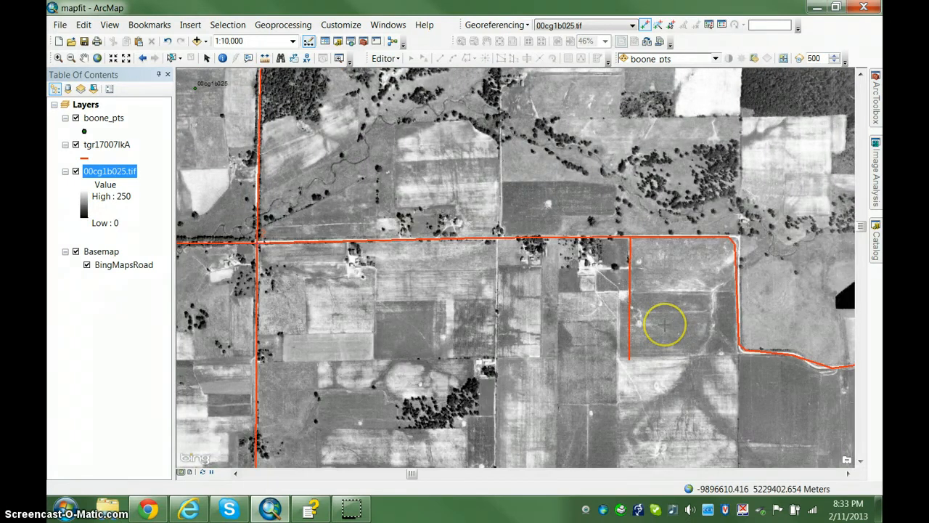
scroll(665, 324, down, 1)
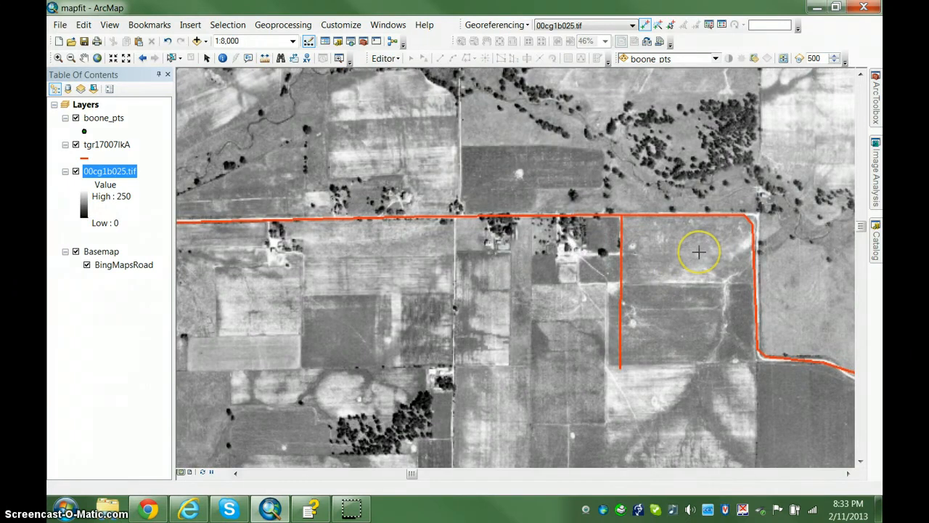
scroll(700, 255, down, 1)
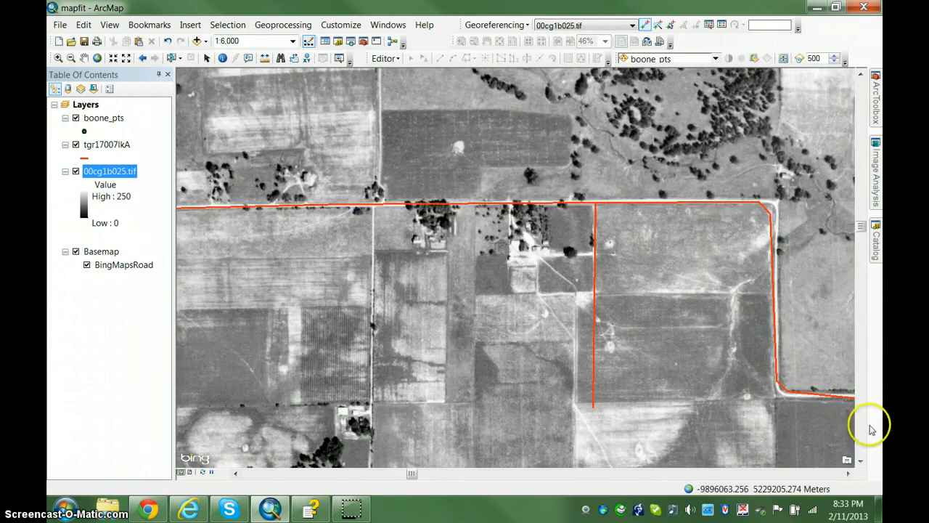
click(862, 461)
click(862, 463)
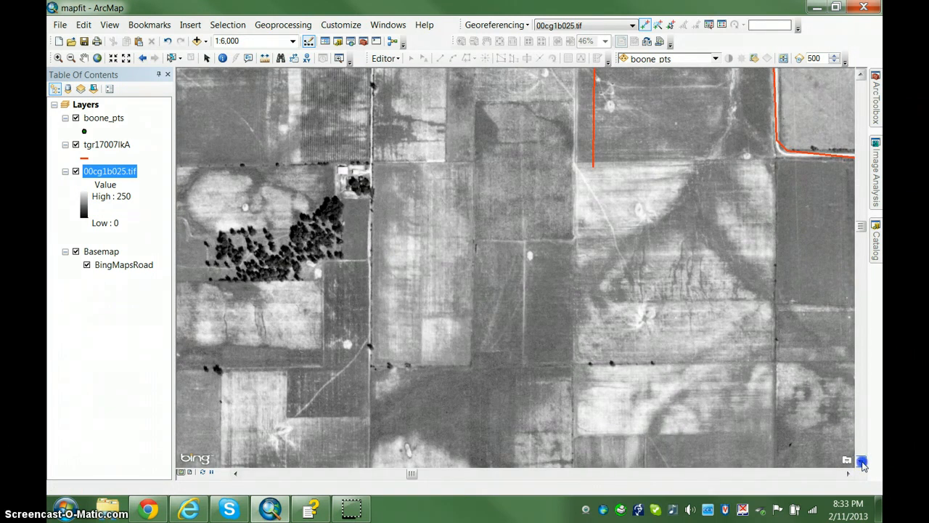
click(863, 464)
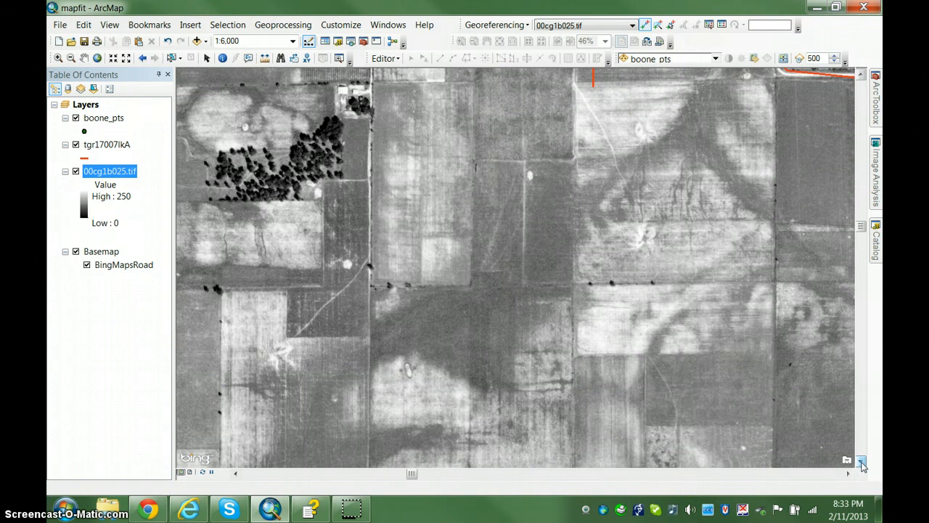
scroll(668, 373, up, 3)
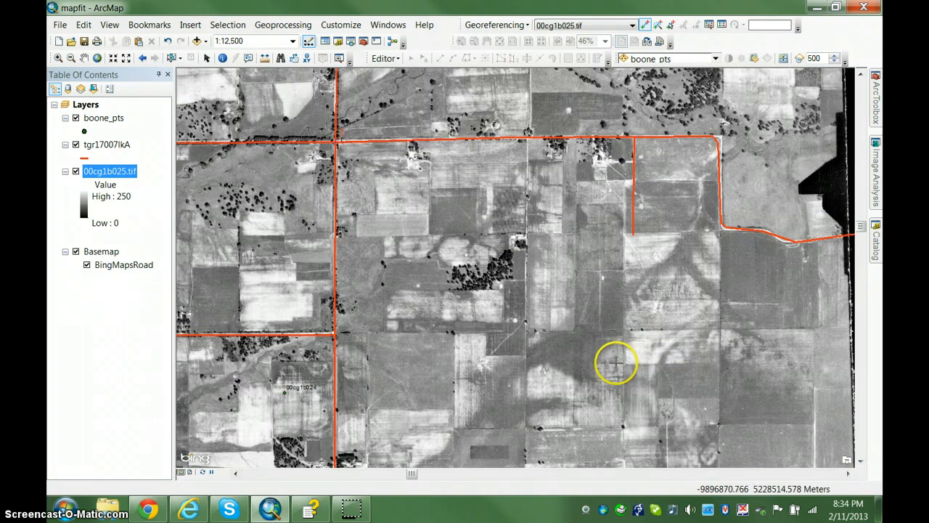
Examine how the photo's roads match the road layer in its southern part and around the County Line Rd and Curry Rd junction
scroll(615, 361, up, 2)
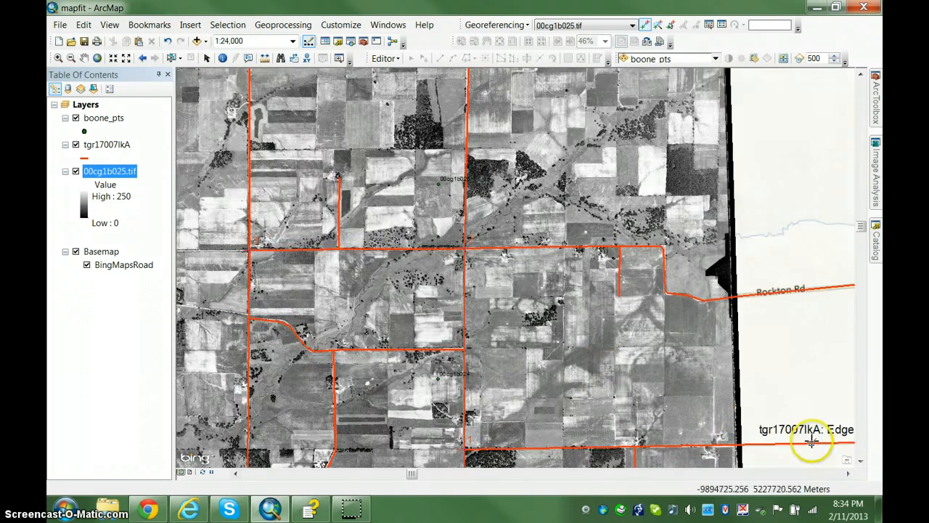
click(862, 462)
click(861, 463)
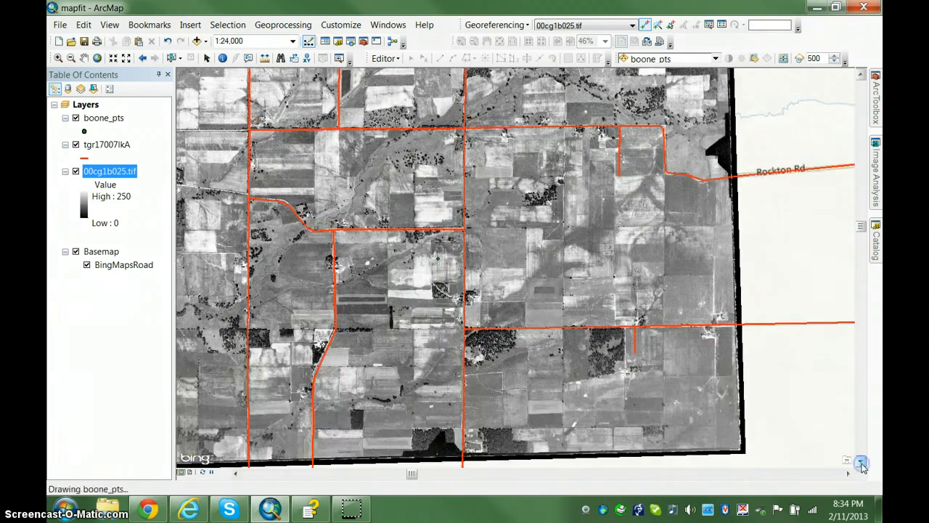
click(862, 462)
click(862, 462)
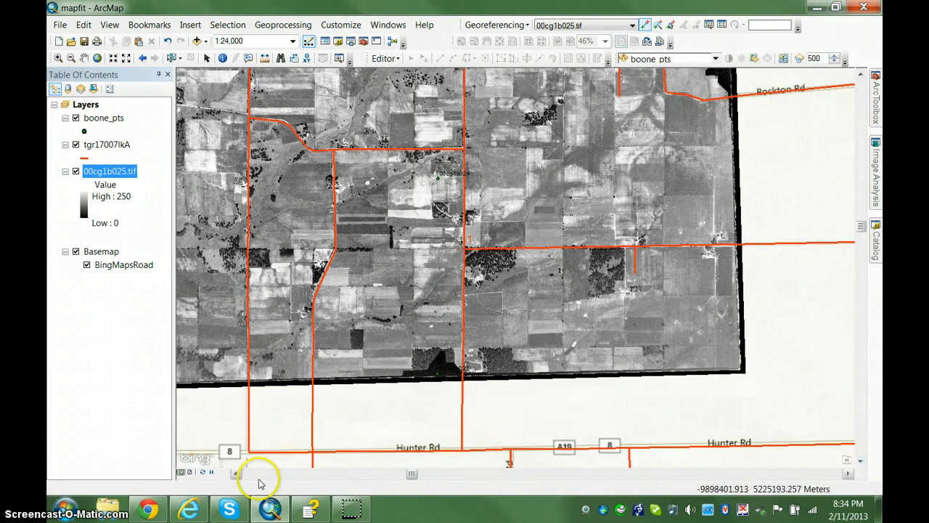
click(237, 473)
click(236, 474)
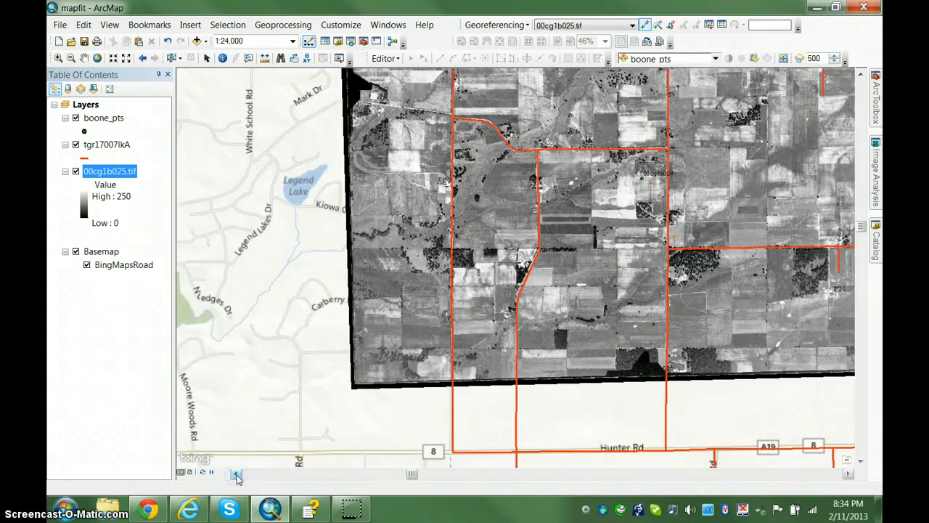
scroll(444, 193, up, 1)
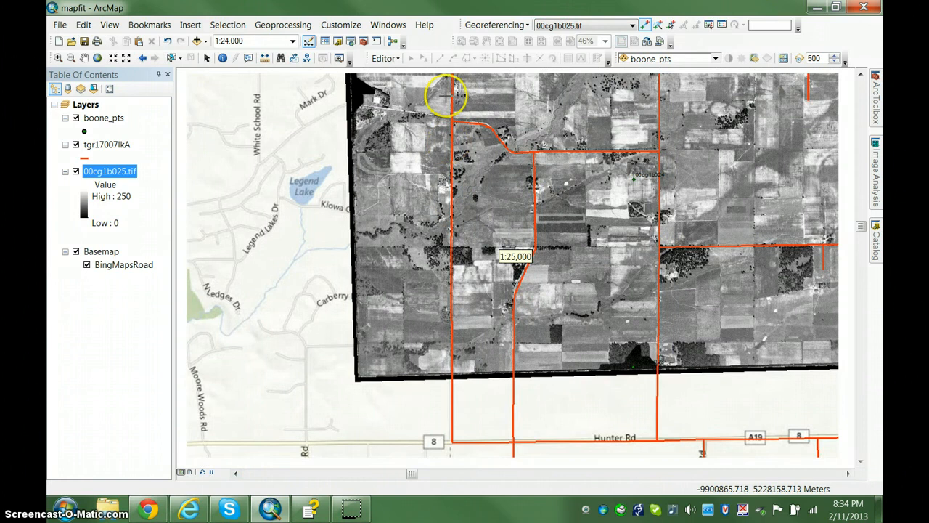
scroll(454, 119, up, 2)
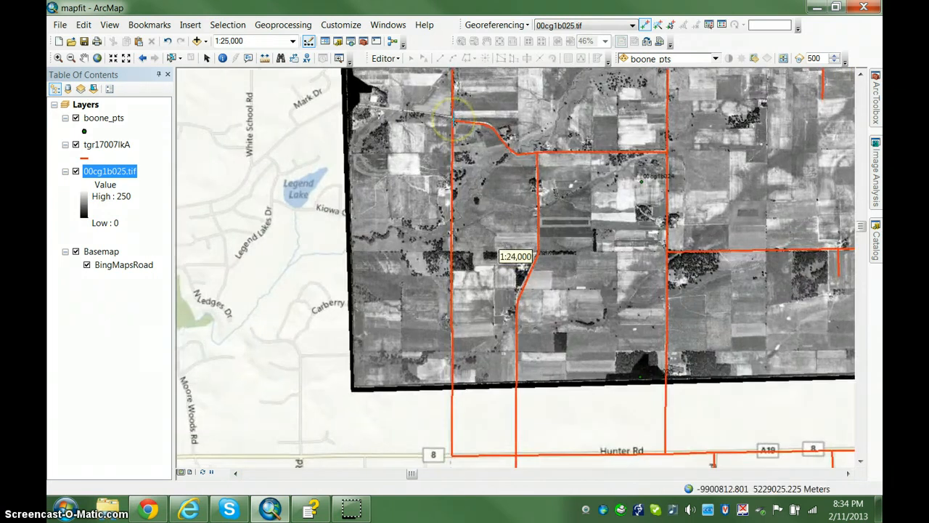
scroll(454, 120, up, 3)
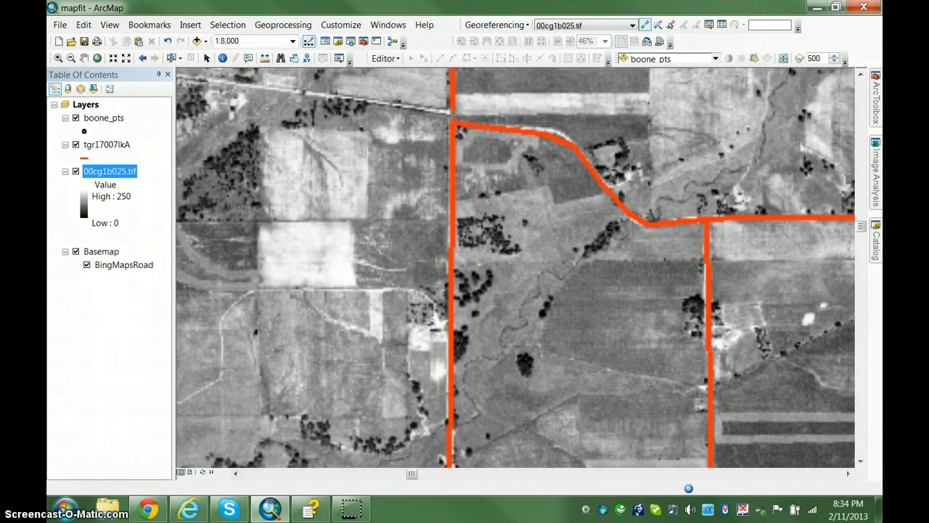
scroll(455, 123, up, 2)
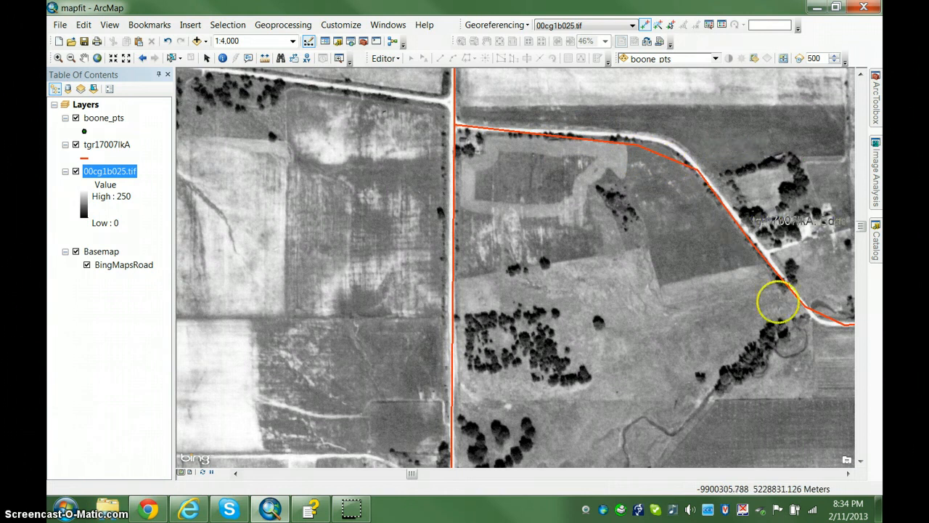
scroll(778, 302, up, 2)
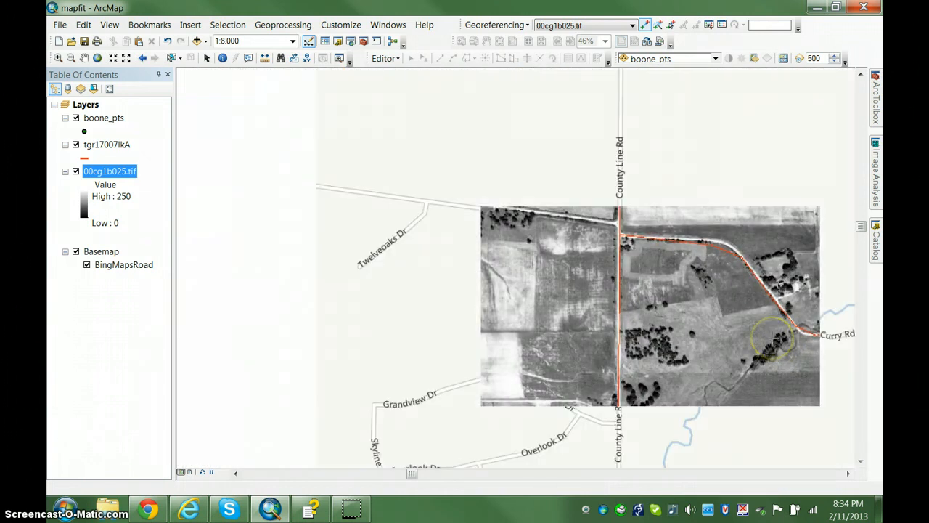
scroll(716, 332, up, 1)
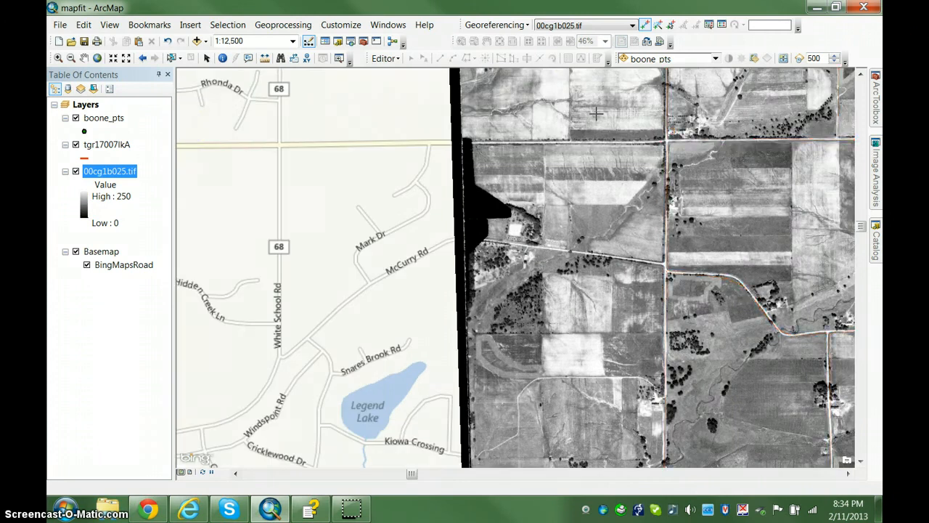
Save the current control-point warp to 00cg1b025.tif with Update Georeferencing
click(526, 27)
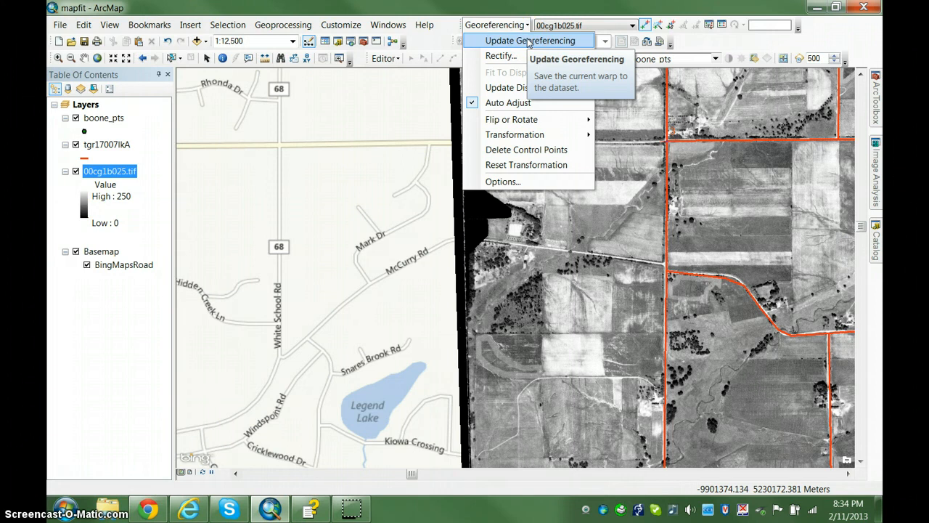
click(529, 41)
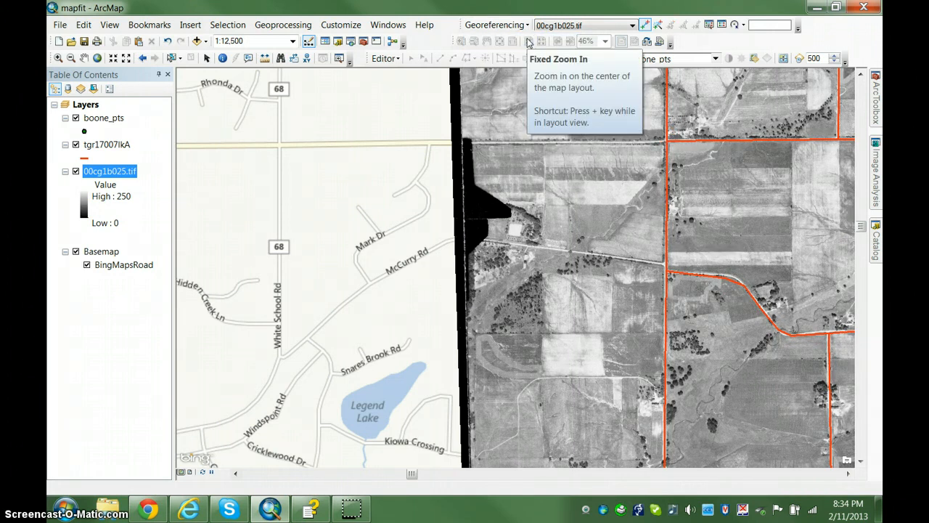
Review the source properties of the 00cg1b025.tif layer, including its raster information, extent, spatial reference and statistics
click(121, 172)
right_click(121, 172)
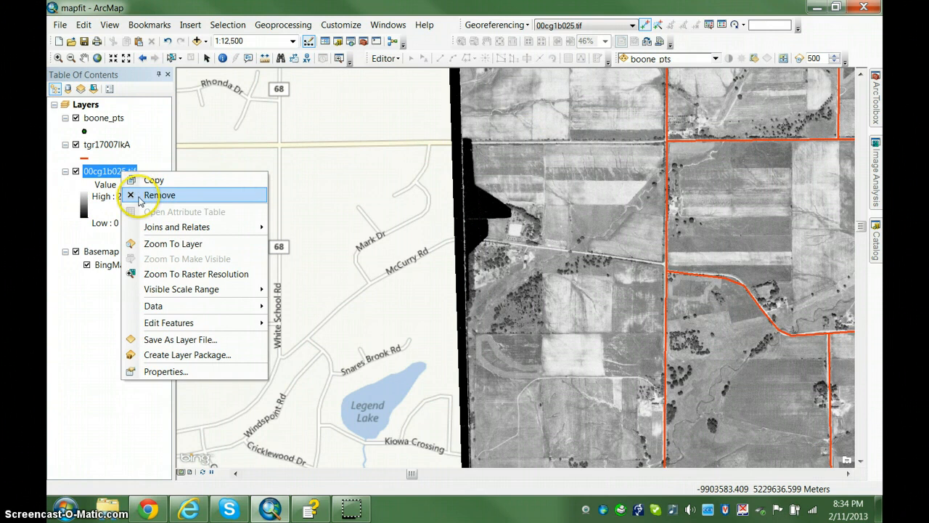
click(165, 372)
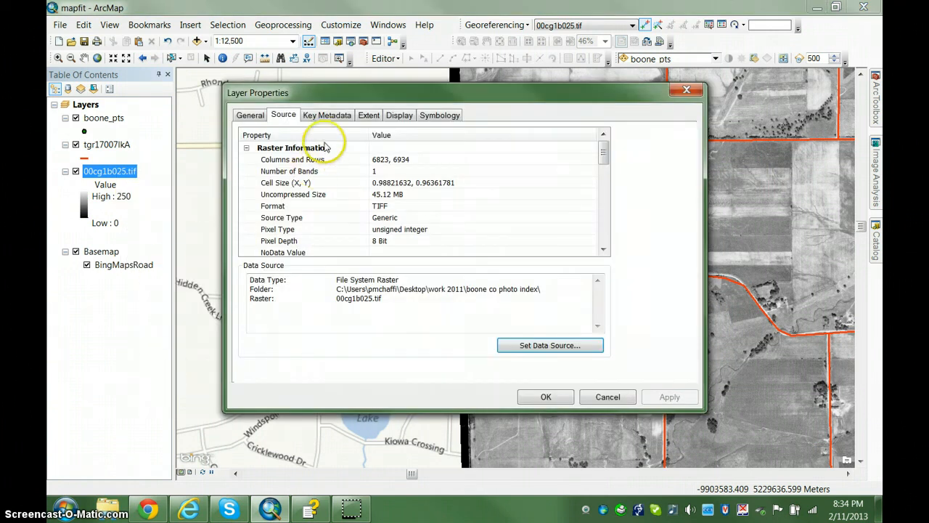
click(602, 250)
click(602, 249)
click(603, 250)
click(602, 250)
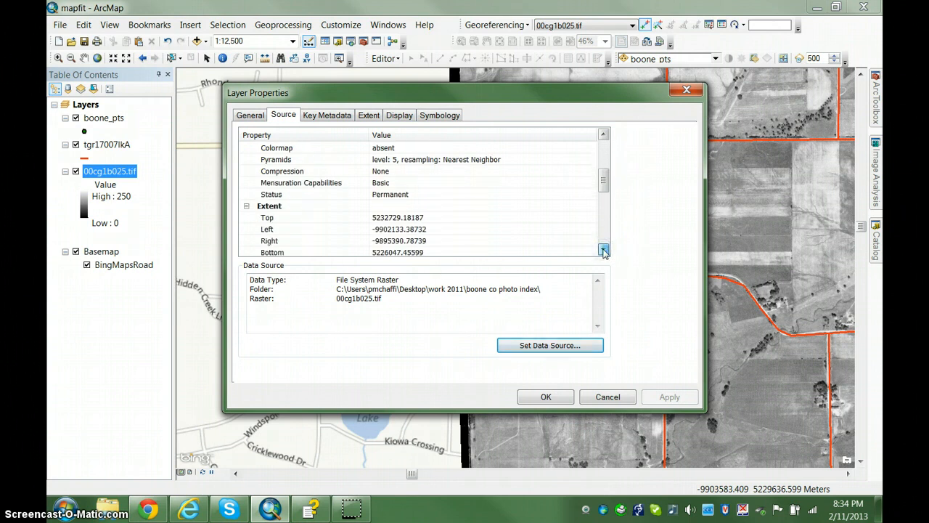
click(603, 250)
click(602, 250)
click(603, 249)
click(603, 250)
click(602, 249)
click(603, 250)
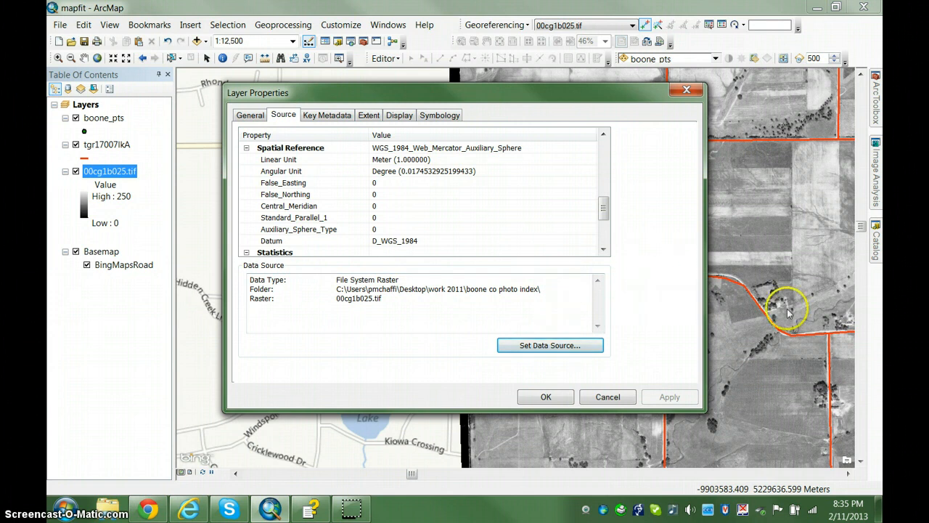
click(603, 250)
click(603, 249)
click(603, 250)
click(603, 250)
click(604, 250)
click(603, 250)
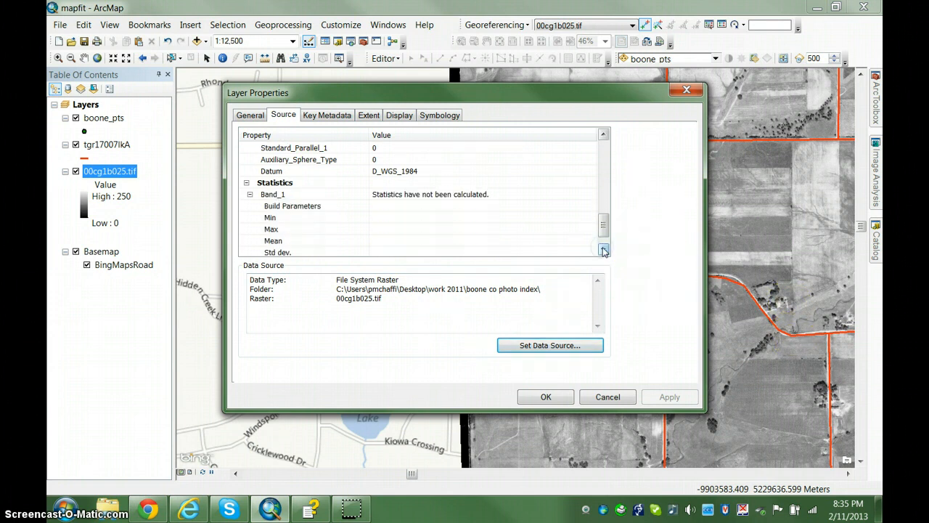
click(603, 250)
click(604, 249)
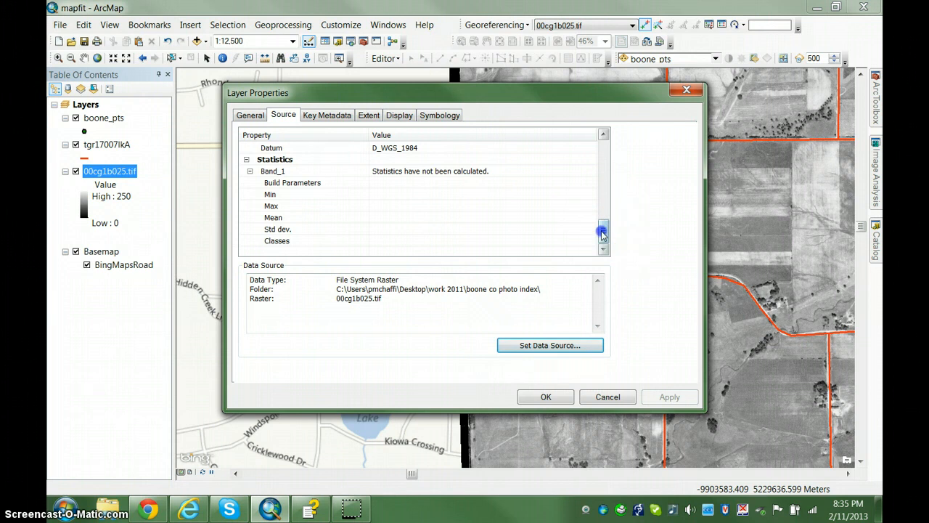
drag(601, 232, 598, 145)
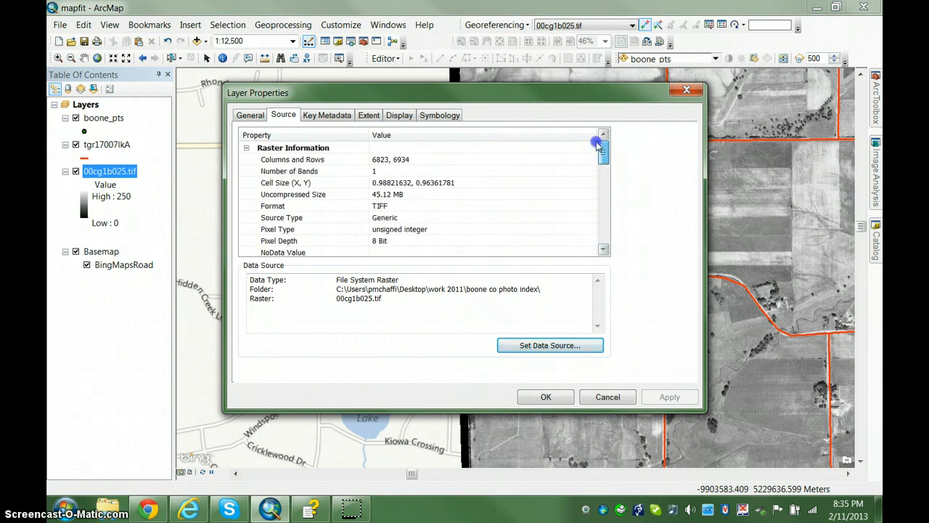
click(686, 90)
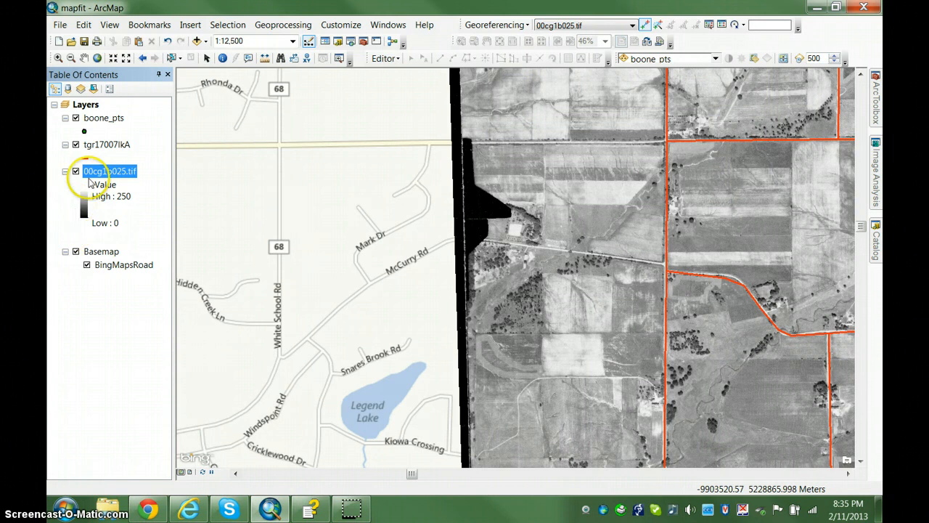
click(108, 172)
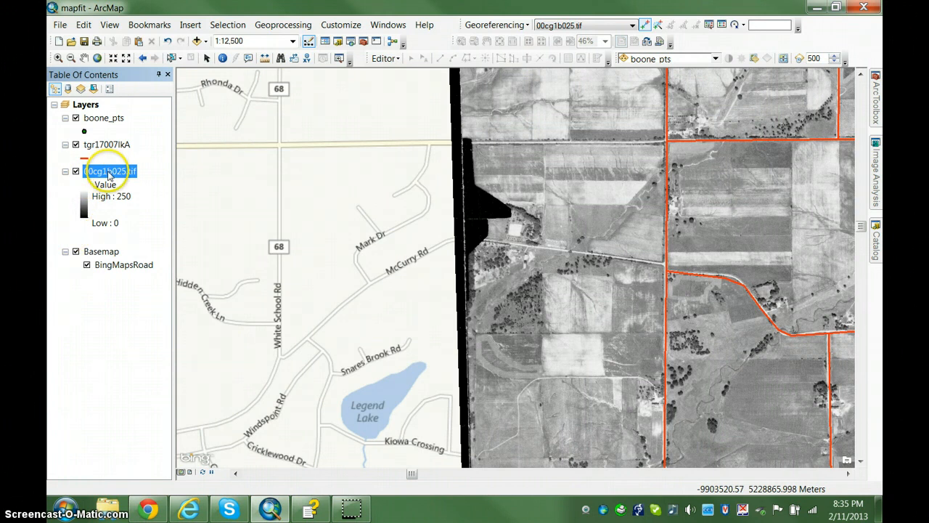
click(528, 26)
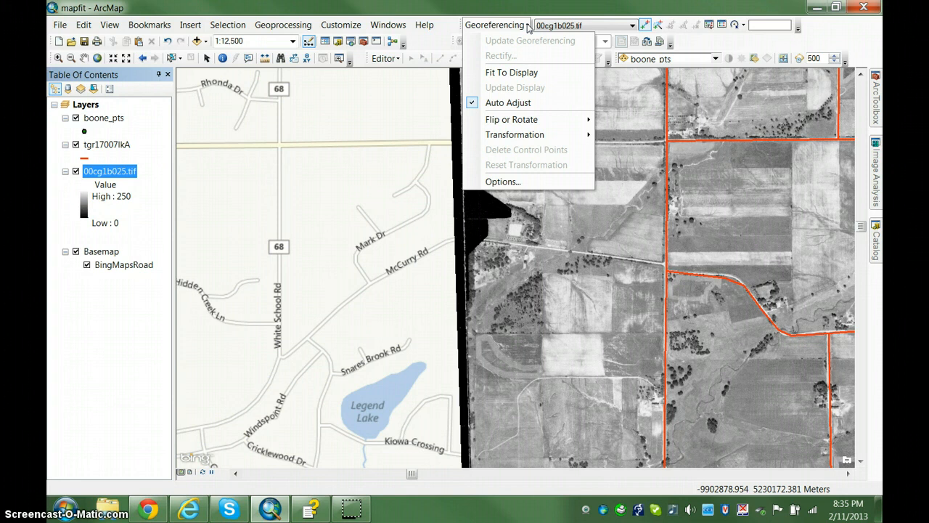
click(522, 12)
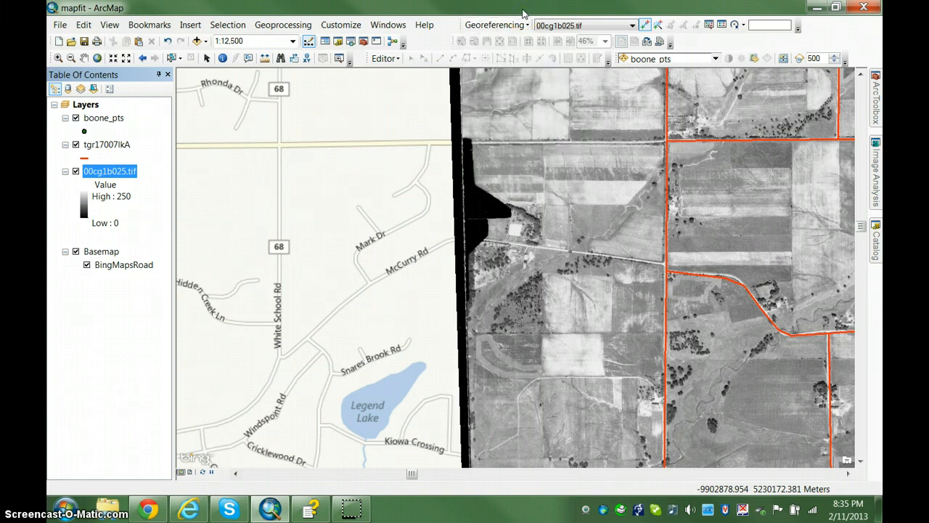